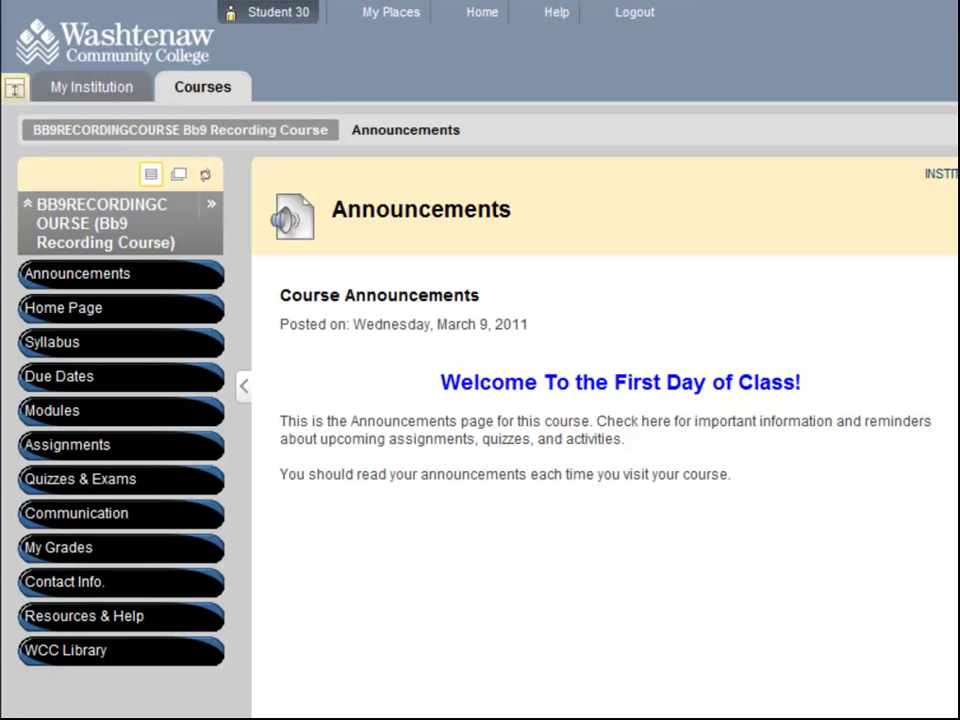
Step: Go to the course's Assignments page and bring up the Hobbies Assignment upload page
{"action": "left_click", "coordinate": [127, 456]}
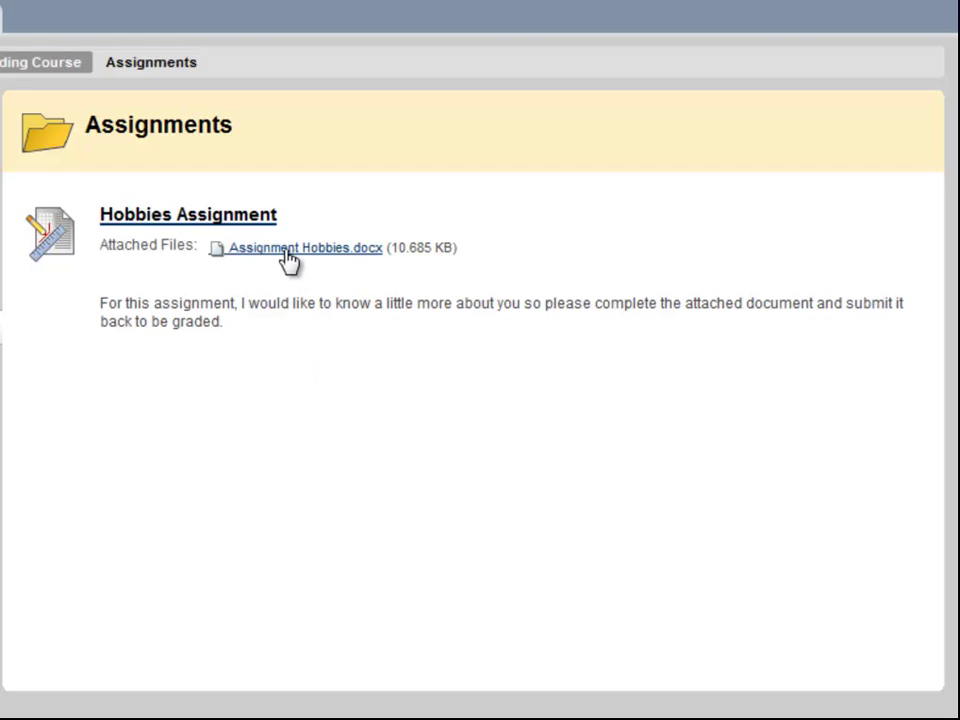
{"action": "left_click", "coordinate": [244, 229]}
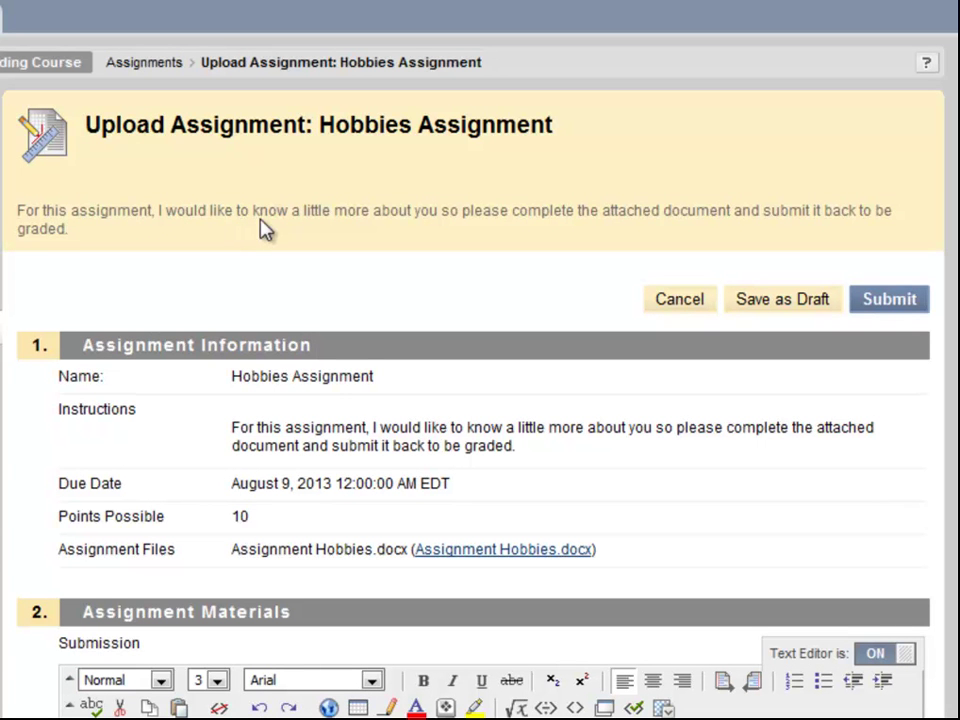
Step: Open the attached Assignment Hobbies.docx in Microsoft Word and view its File Info page
{"action": "scroll", "coordinate": [266, 229], "scroll_direction": "down", "scroll_amount": 3}
{"action": "scroll", "coordinate": [480, 400], "scroll_direction": "down", "scroll_amount": 1}
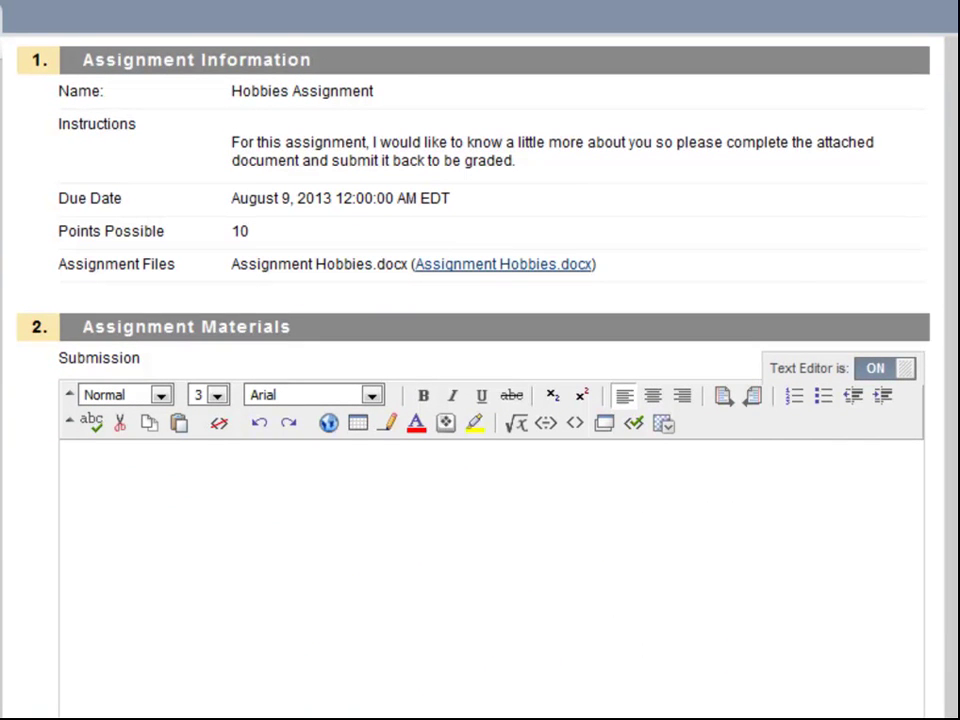
{"action": "left_click", "coordinate": [580, 266]}
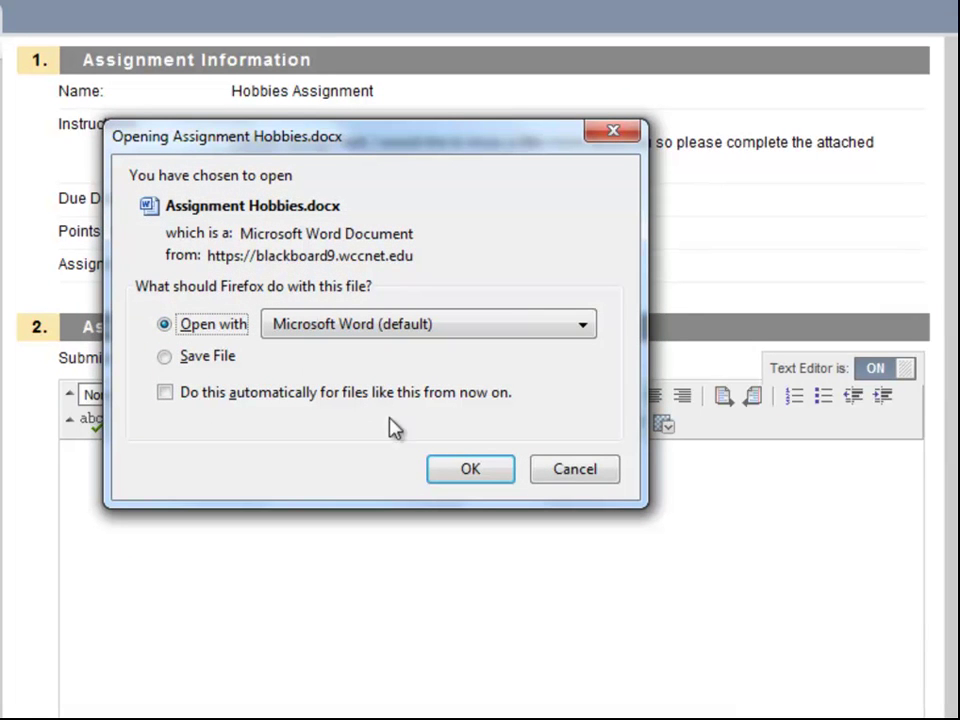
{"action": "left_click", "coordinate": [458, 474]}
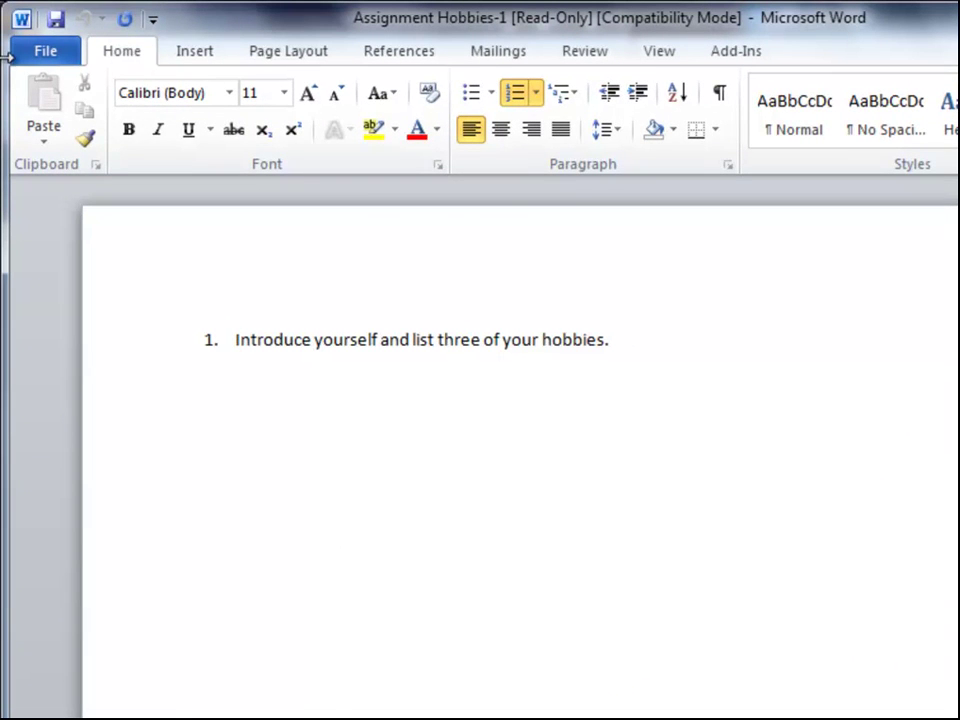
{"action": "left_click", "coordinate": [42, 55]}
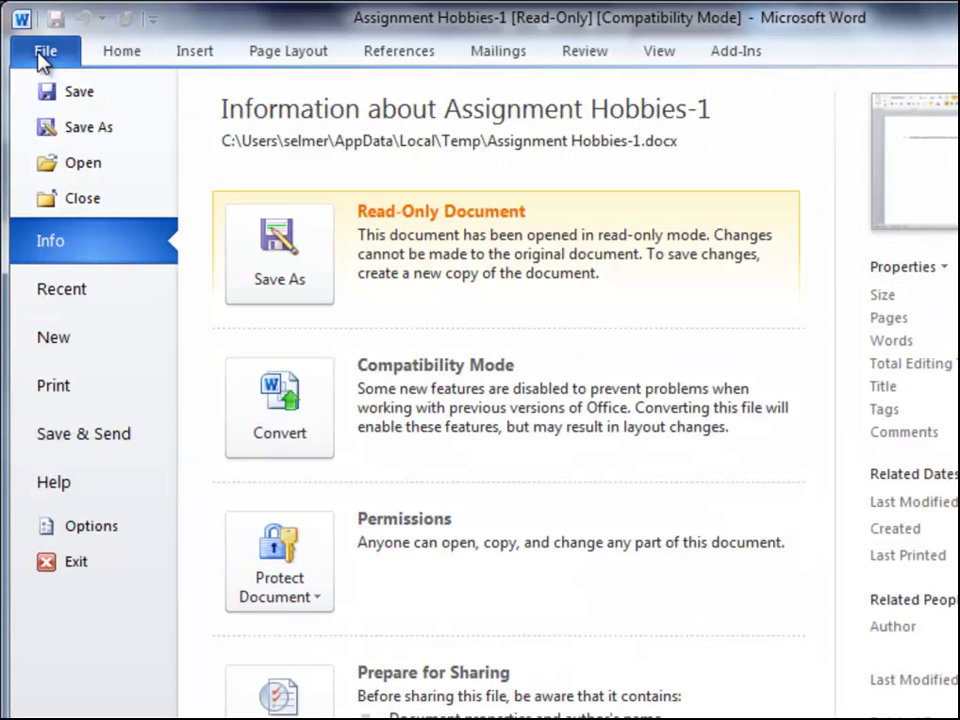
Step: Save the document as Smith_Homework01.doc in the Desktop's My Blackboard Class folder
{"action": "left_click", "coordinate": [70, 128]}
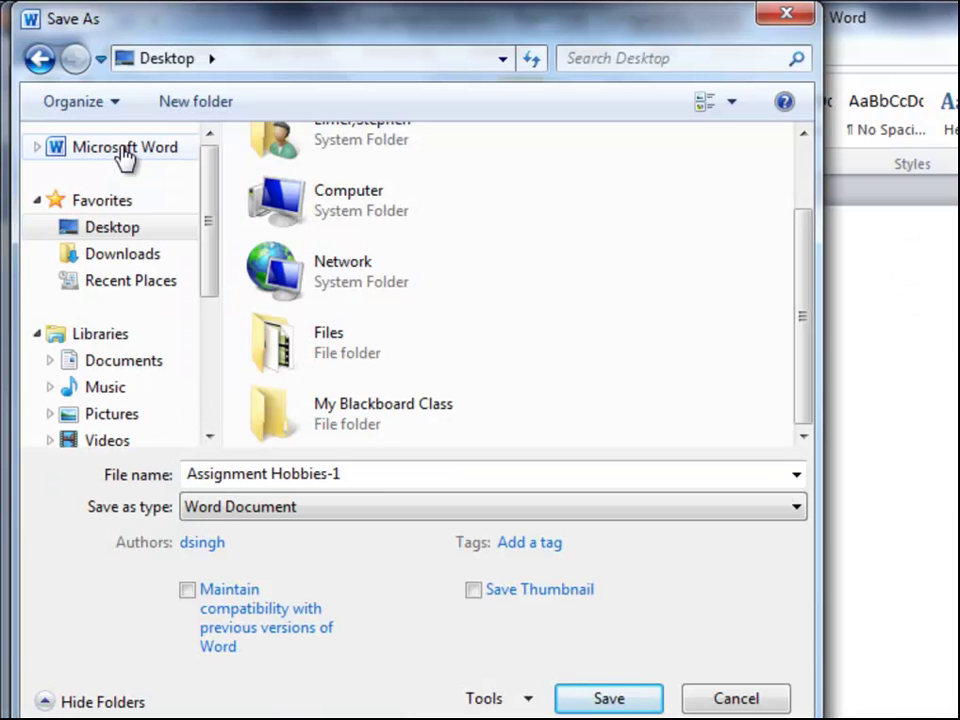
{"action": "left_click", "coordinate": [231, 474]}
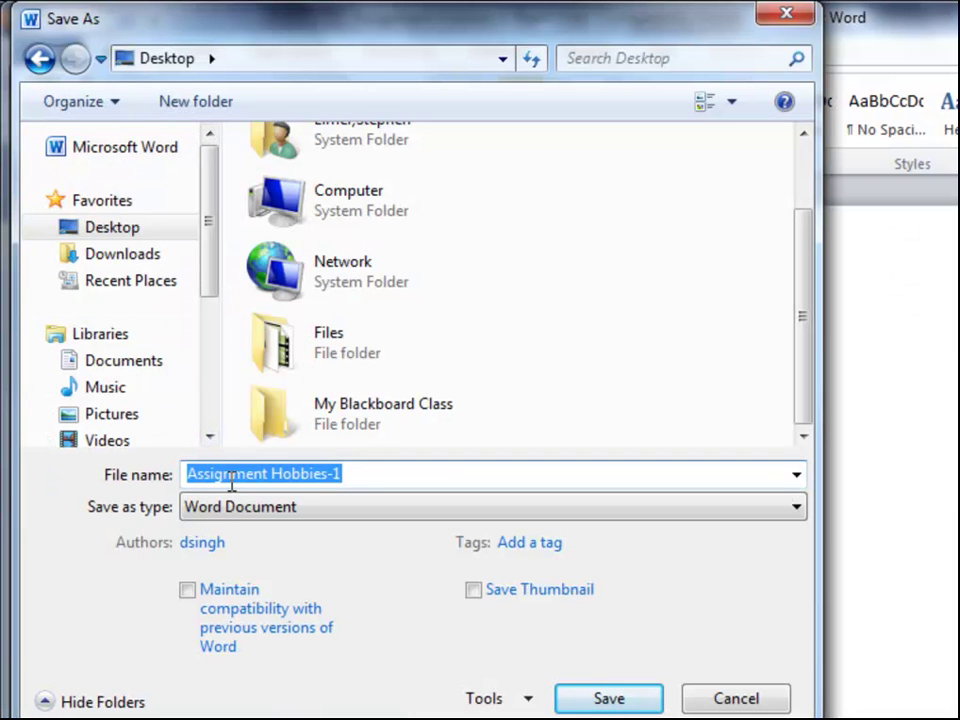
{"action": "type", "text": "Smith"}
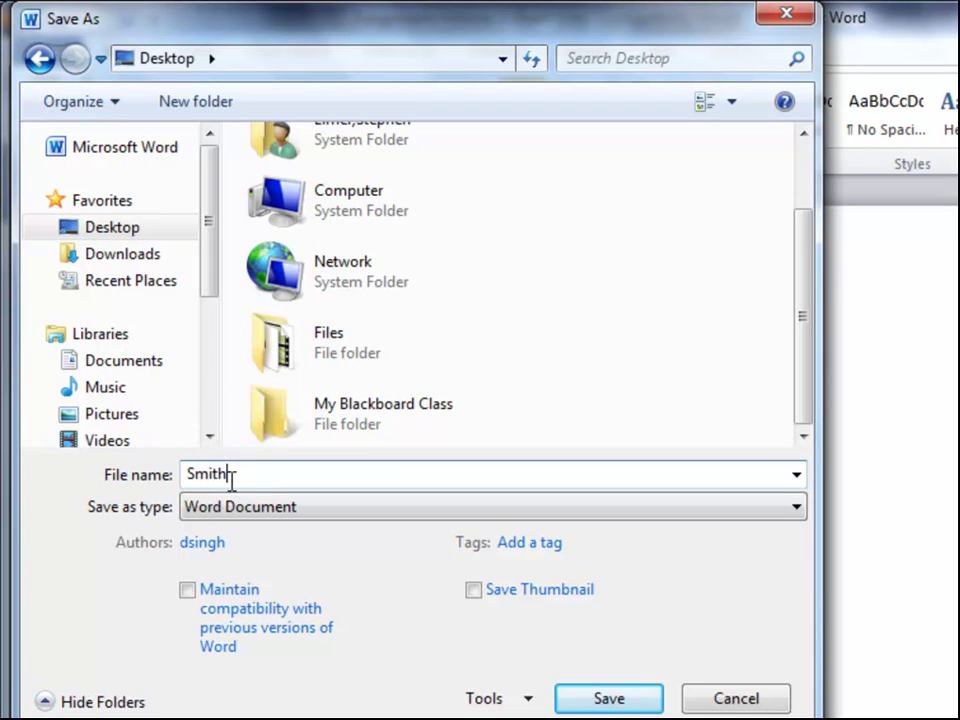
{"action": "type", "text": " Homework"}
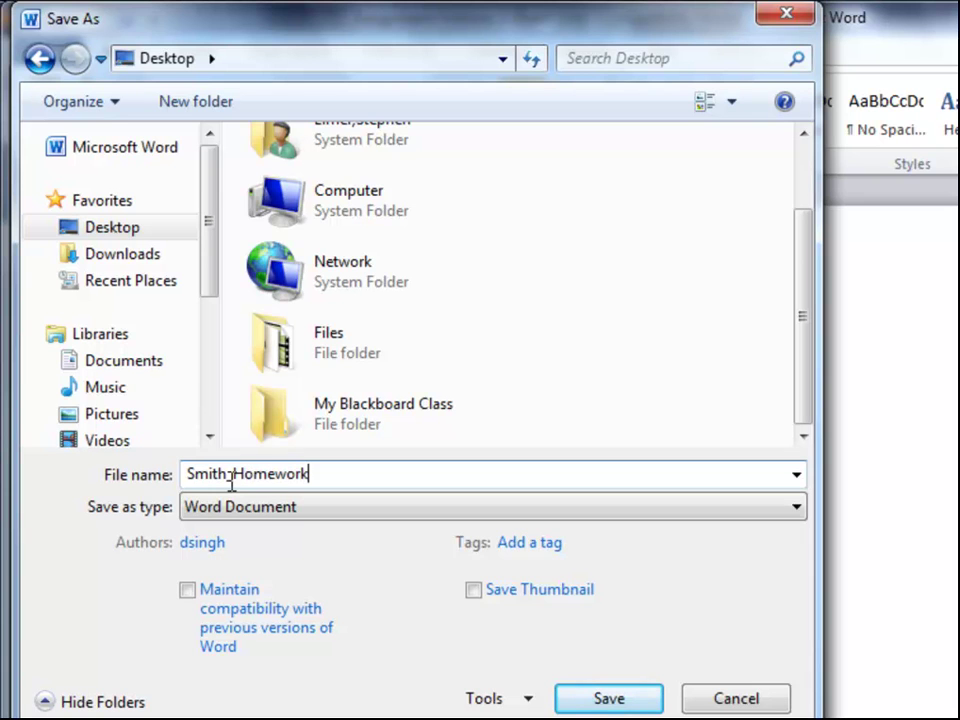
{"action": "type", "text": "01.doc"}
{"action": "left_click", "coordinate": [392, 420]}
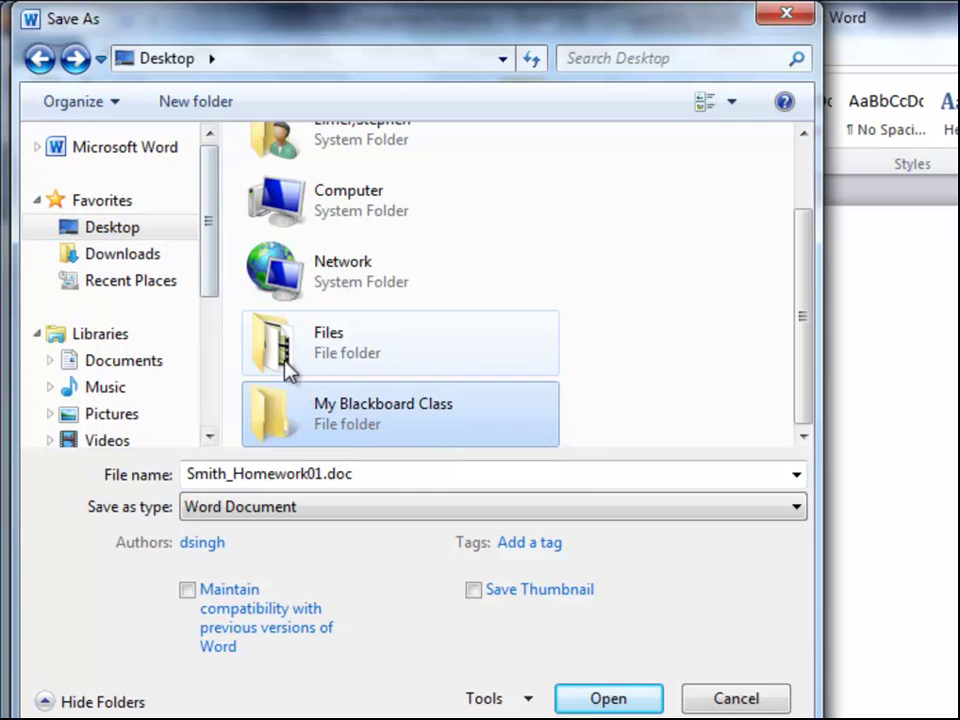
{"action": "double_click", "coordinate": [330, 413]}
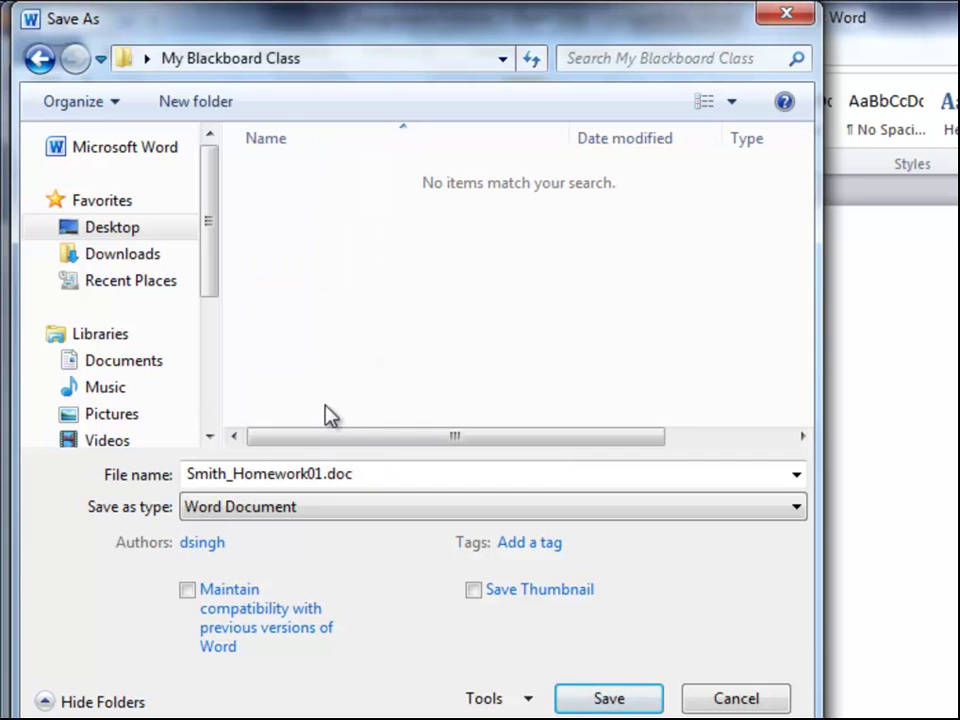
{"action": "left_click", "coordinate": [610, 700]}
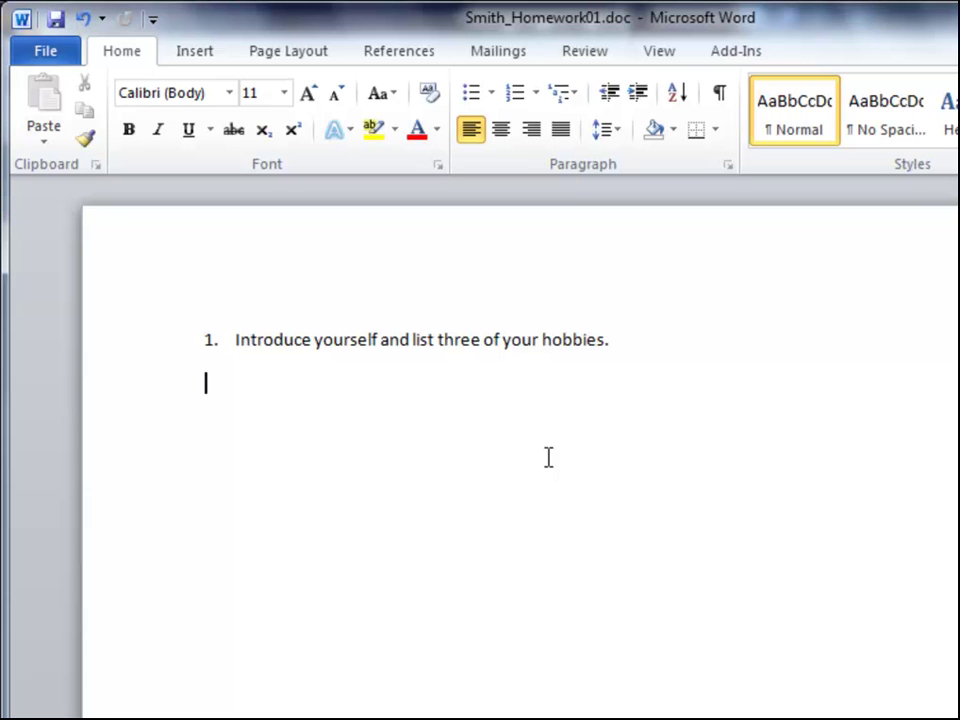
Step: Write a self-introduction listing cooking, skiing and listening to music, save, and return to Blackboard
{"action": "type", "text": "Hello, my name is Stu"}
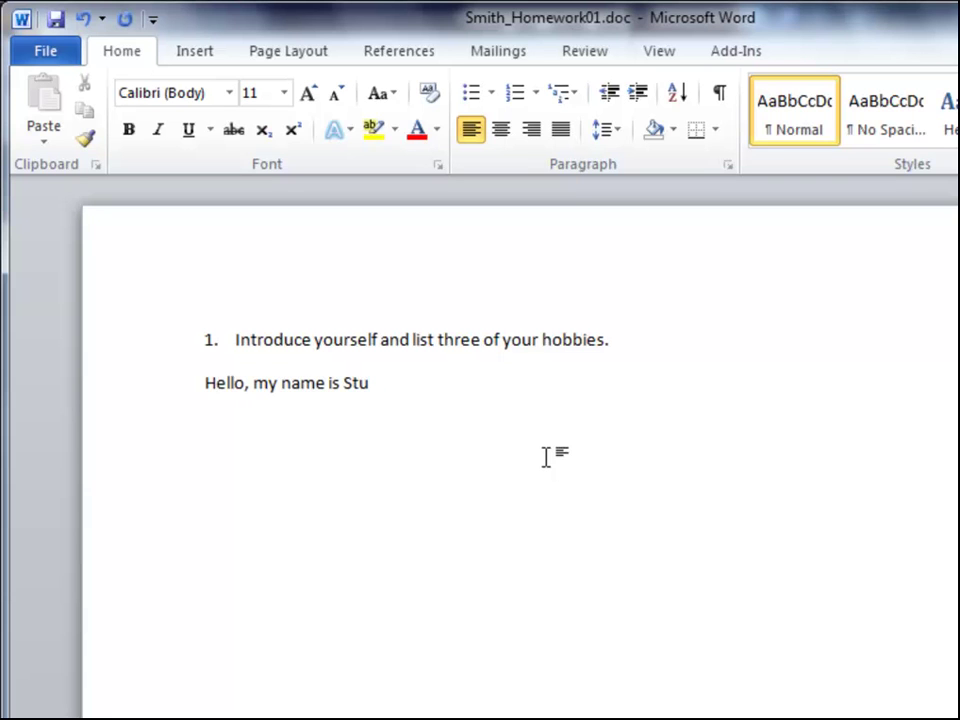
{"action": "type", "text": "dent Smith, and I enjoy c"}
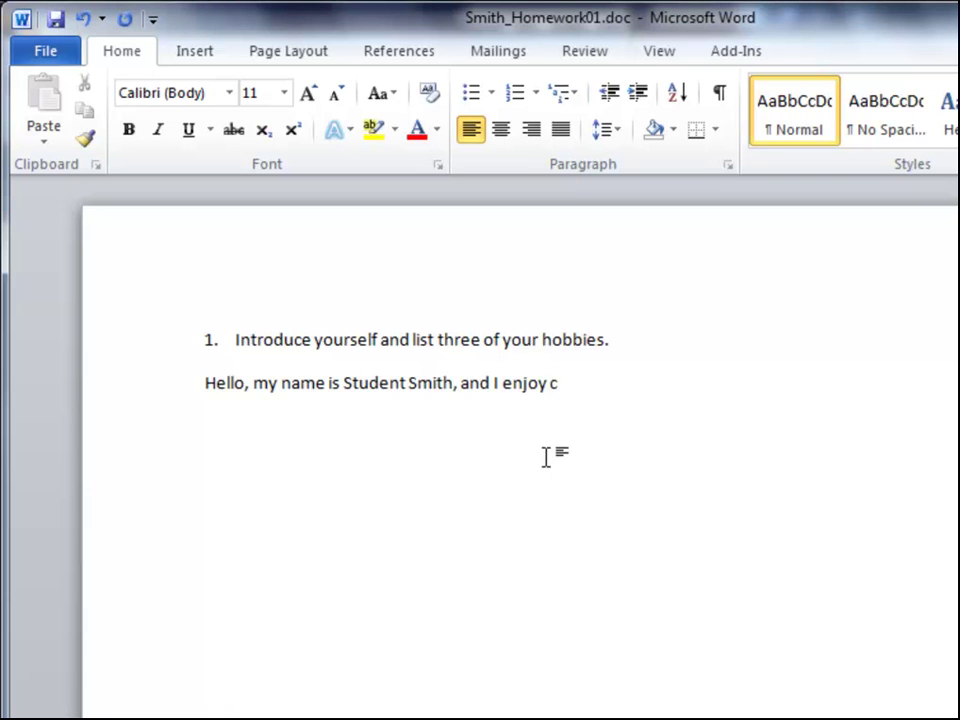
{"action": "type", "text": "ooking, skiing and listening to music."}
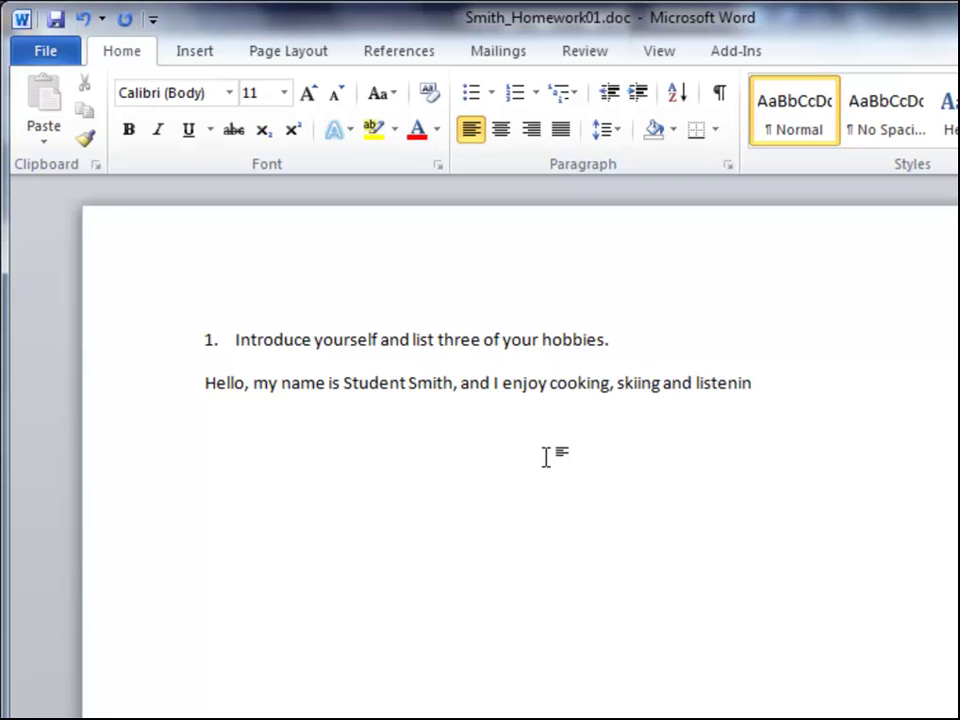
{"action": "left_click", "coordinate": [45, 52]}
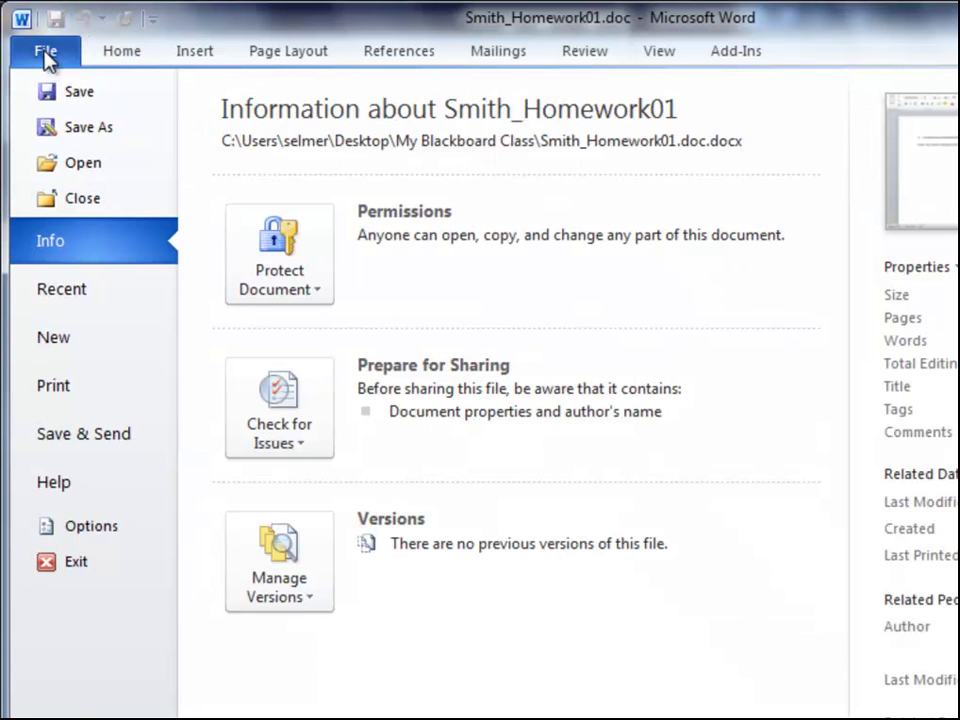
{"action": "left_click", "coordinate": [66, 96]}
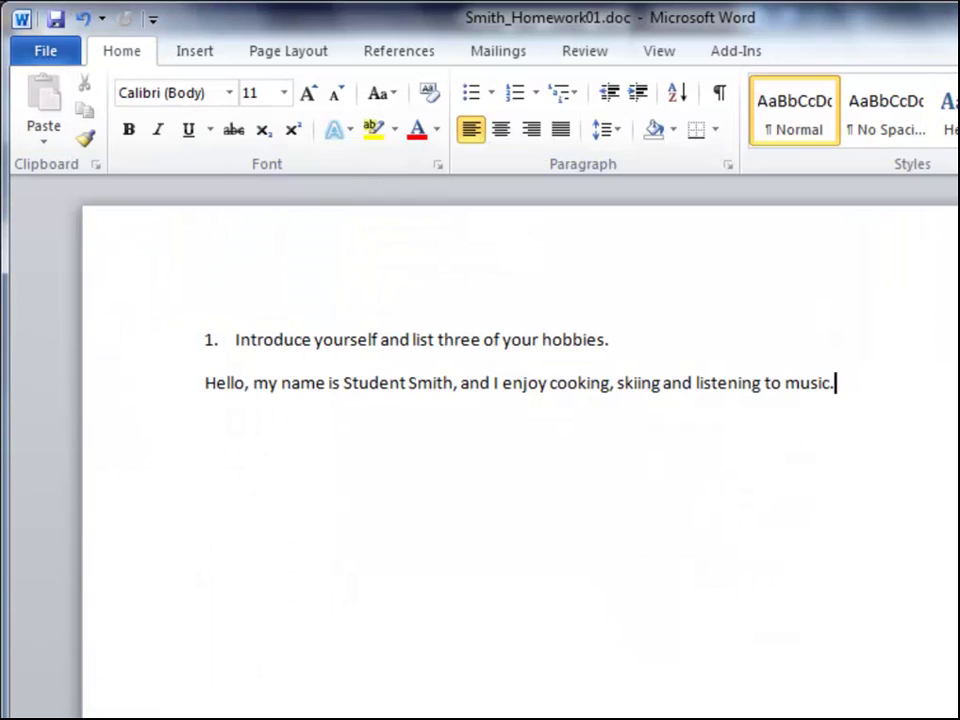
{"action": "key", "text": "alt+Tab"}
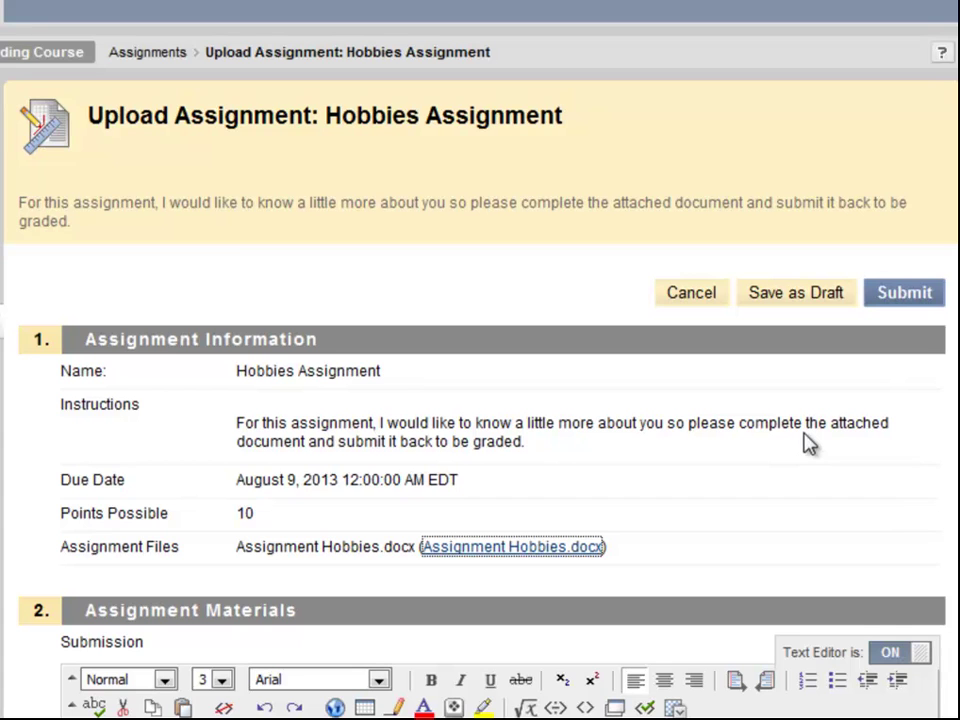
Step: Bring up the Browse My Computer file chooser under Assignment Materials
{"action": "scroll", "coordinate": [810, 445], "scroll_direction": "down", "scroll_amount": 5}
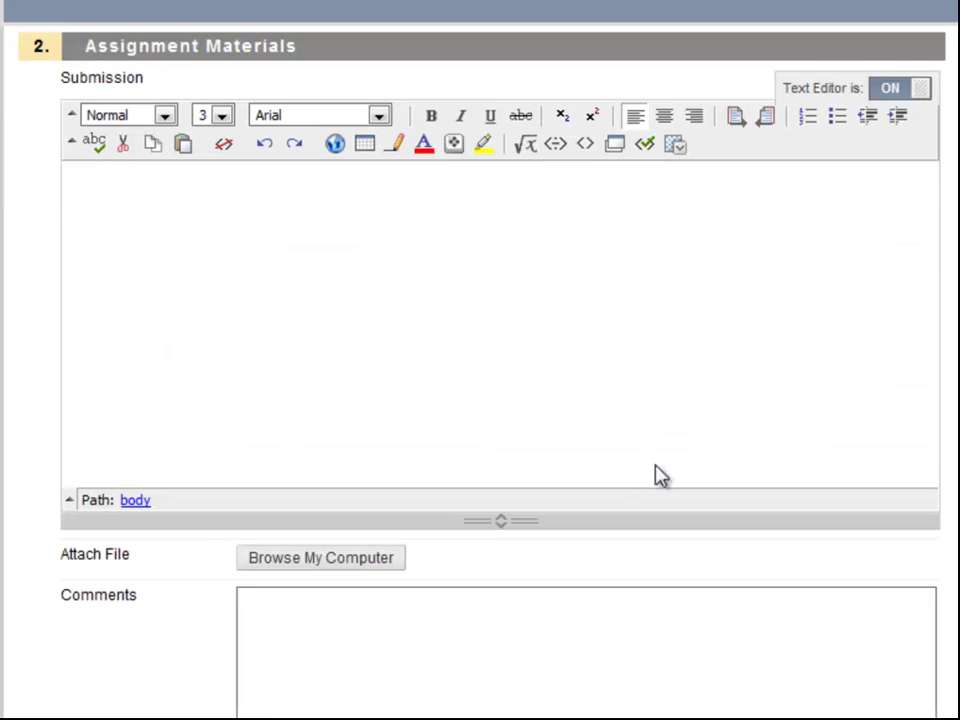
{"action": "left_click", "coordinate": [330, 564]}
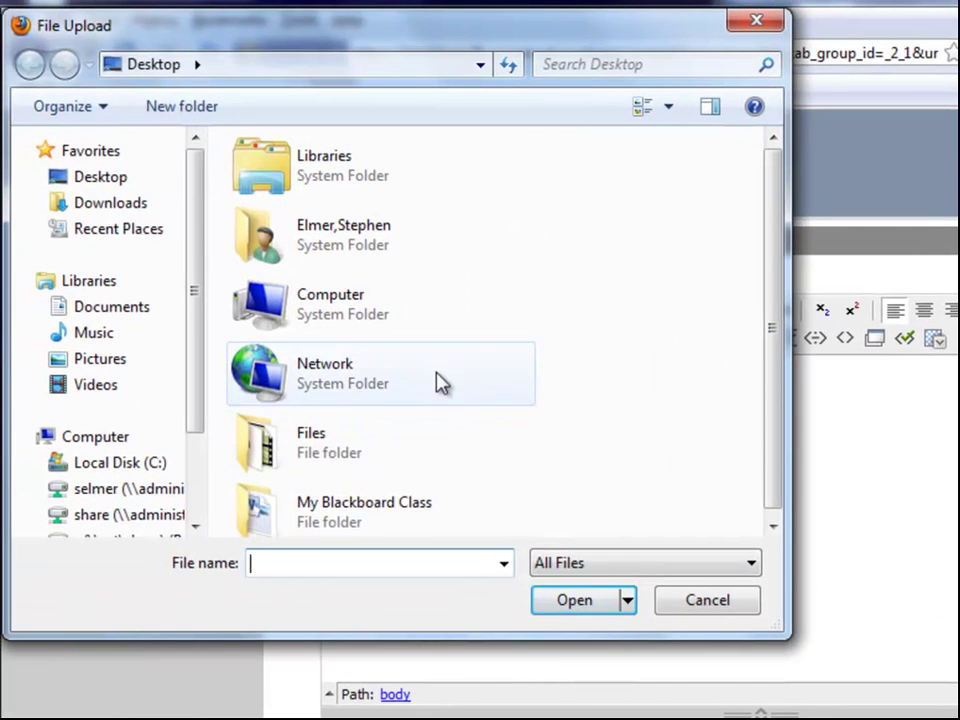
Step: Attach Smith_Homework01.doc from the My Blackboard Class folder to the submission
{"action": "double_click", "coordinate": [362, 513]}
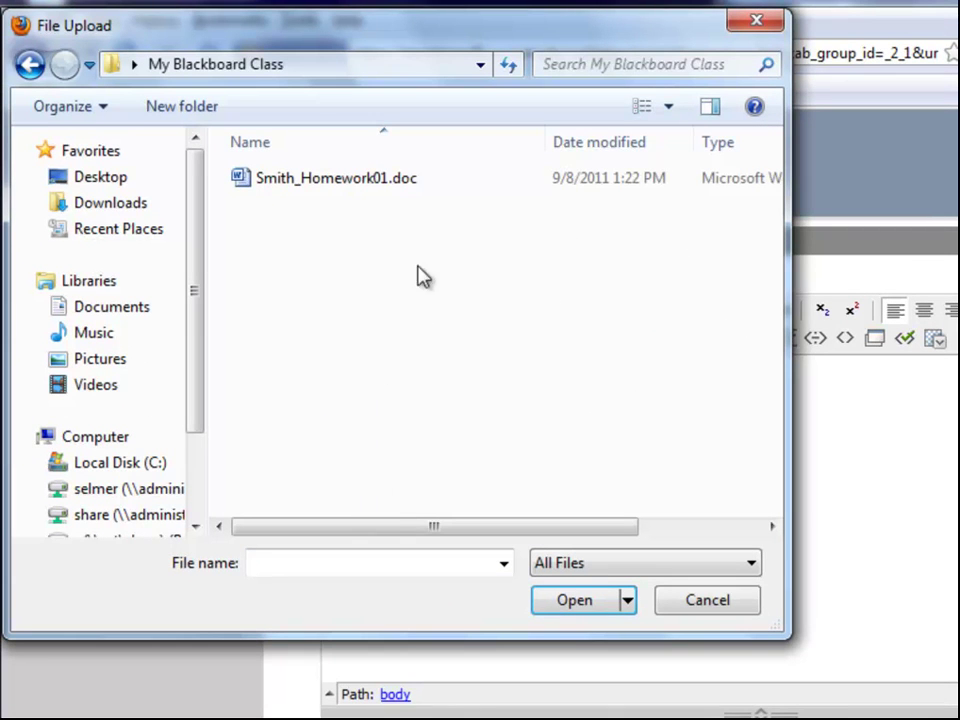
{"action": "left_click", "coordinate": [368, 181]}
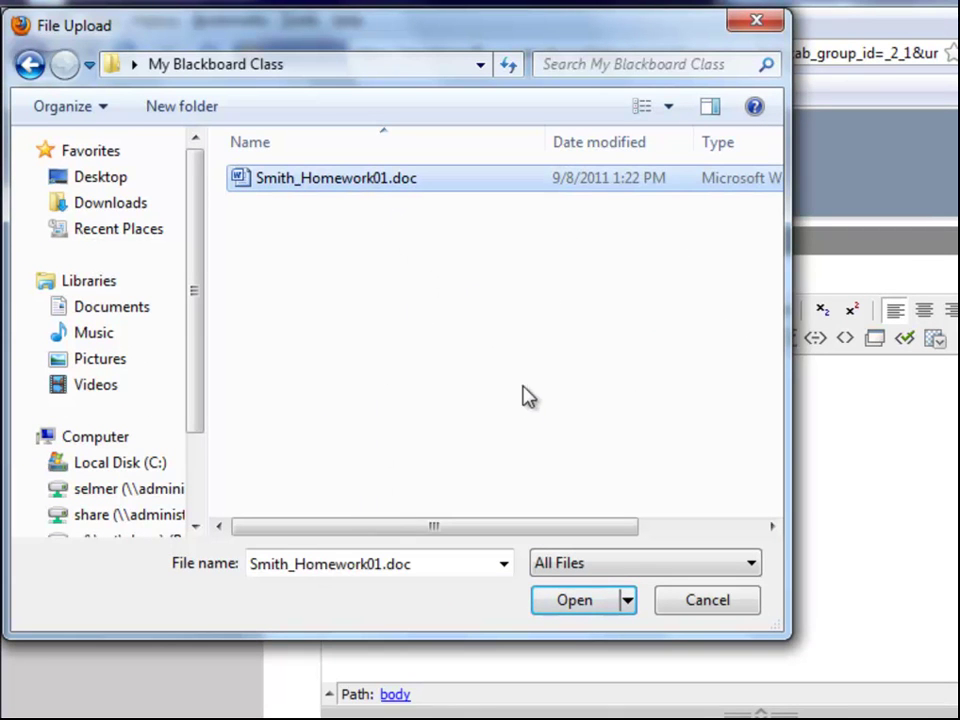
{"action": "left_click", "coordinate": [597, 609]}
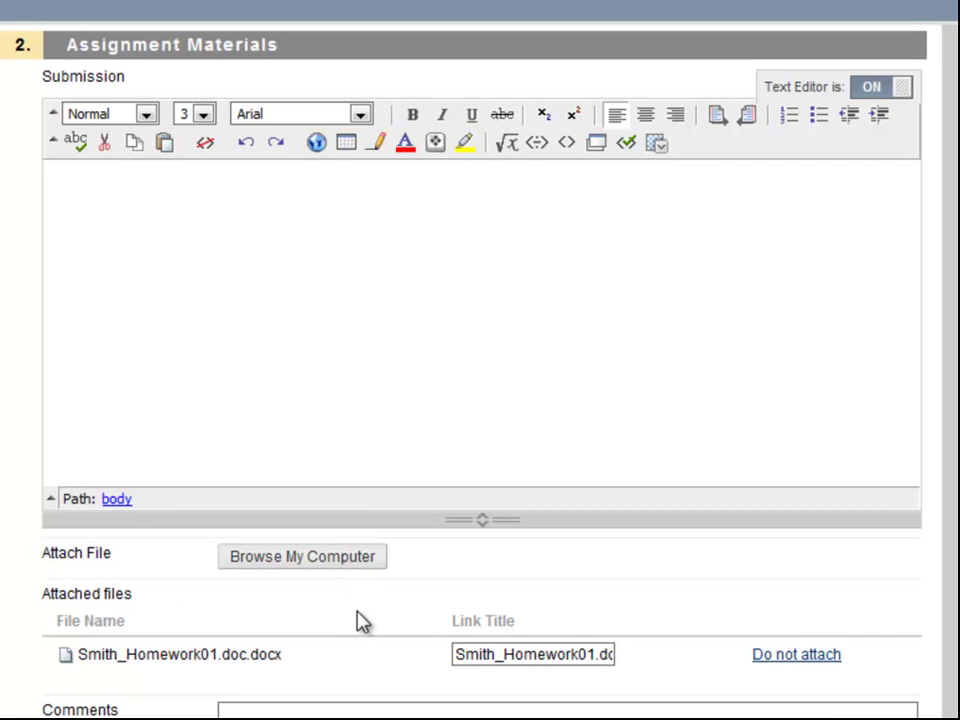
Step: Enter the comment "I enjoyed working on this assignment." in the Comments box
{"action": "scroll", "coordinate": [372, 614], "scroll_direction": "down", "scroll_amount": 4}
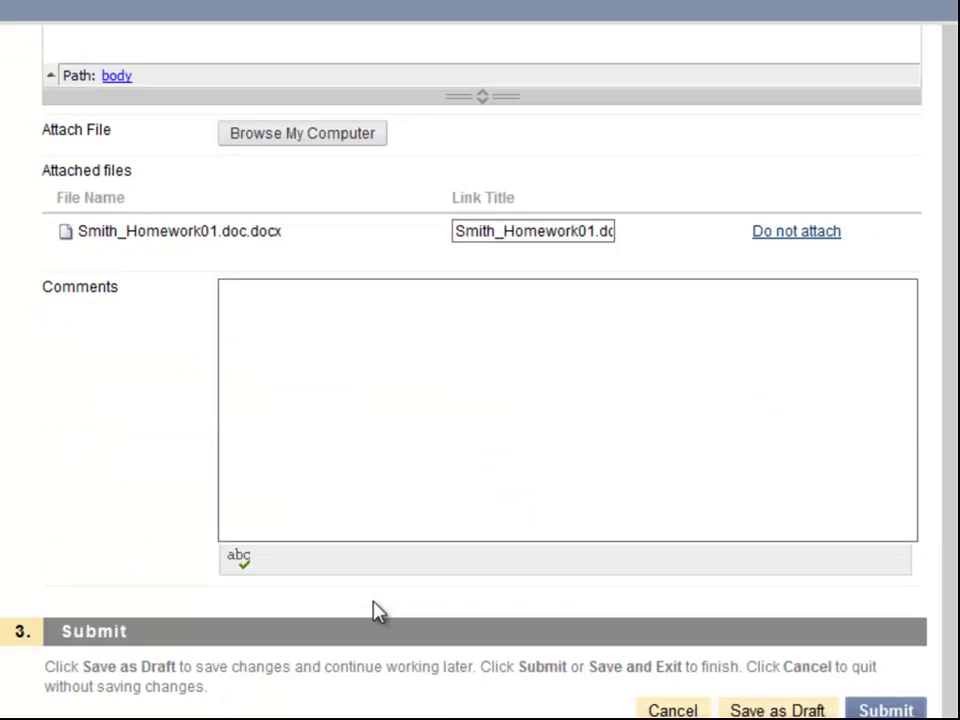
{"action": "left_click", "coordinate": [362, 366]}
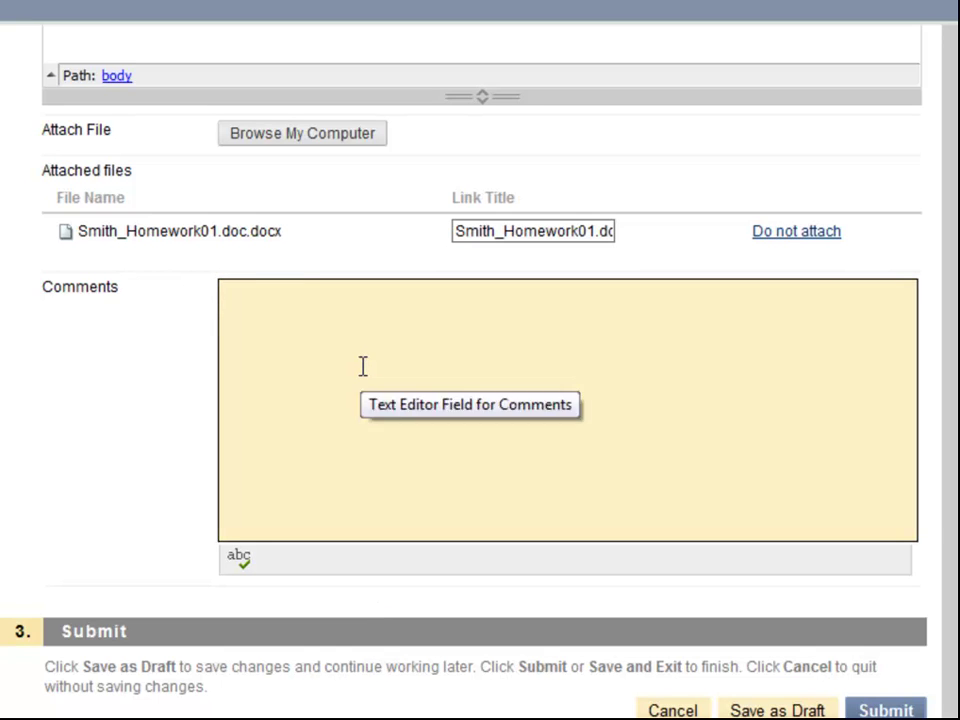
{"action": "type", "text": "I enjoyed working on this assignment."}
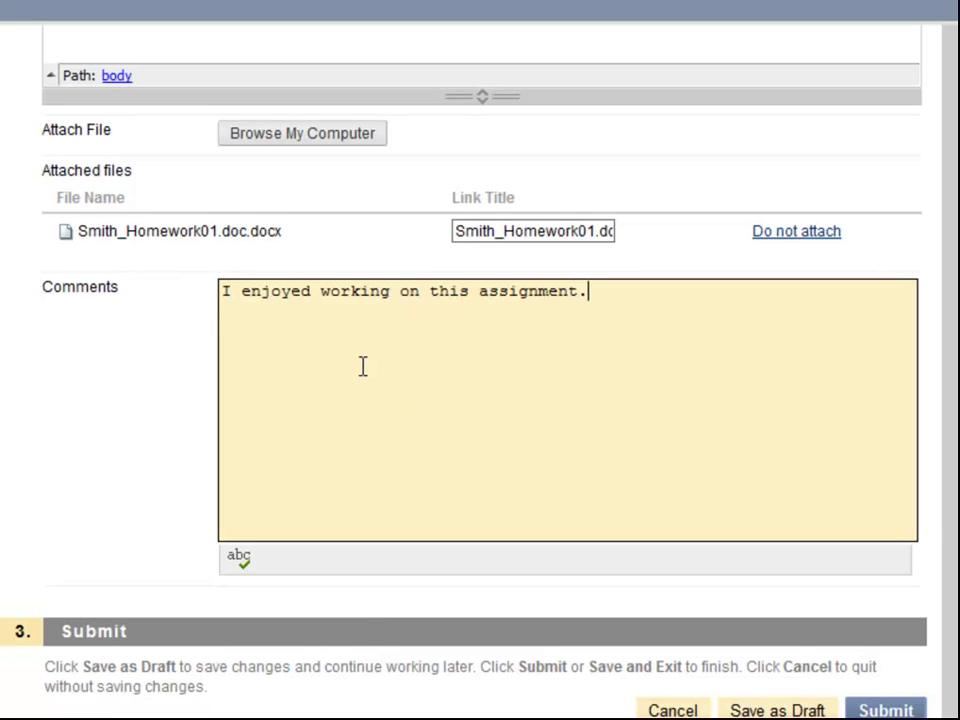
{"action": "scroll", "coordinate": [94, 422], "scroll_direction": "down", "scroll_amount": 1}
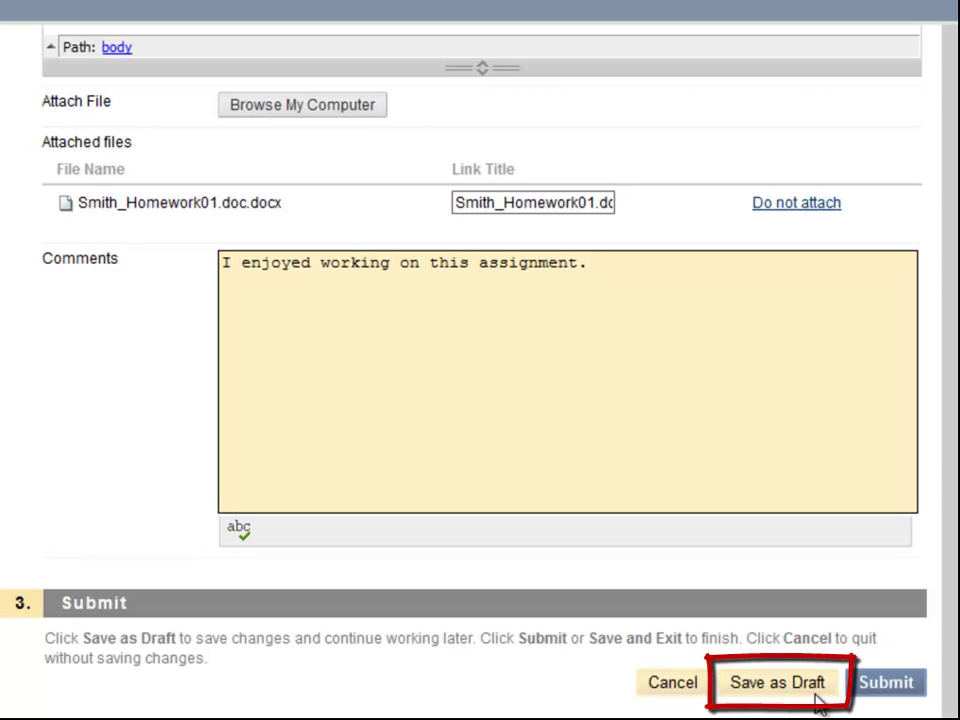
Step: Submit the Hobbies Assignment and check that My Grades lists its submission activity
{"action": "left_click", "coordinate": [886, 699]}
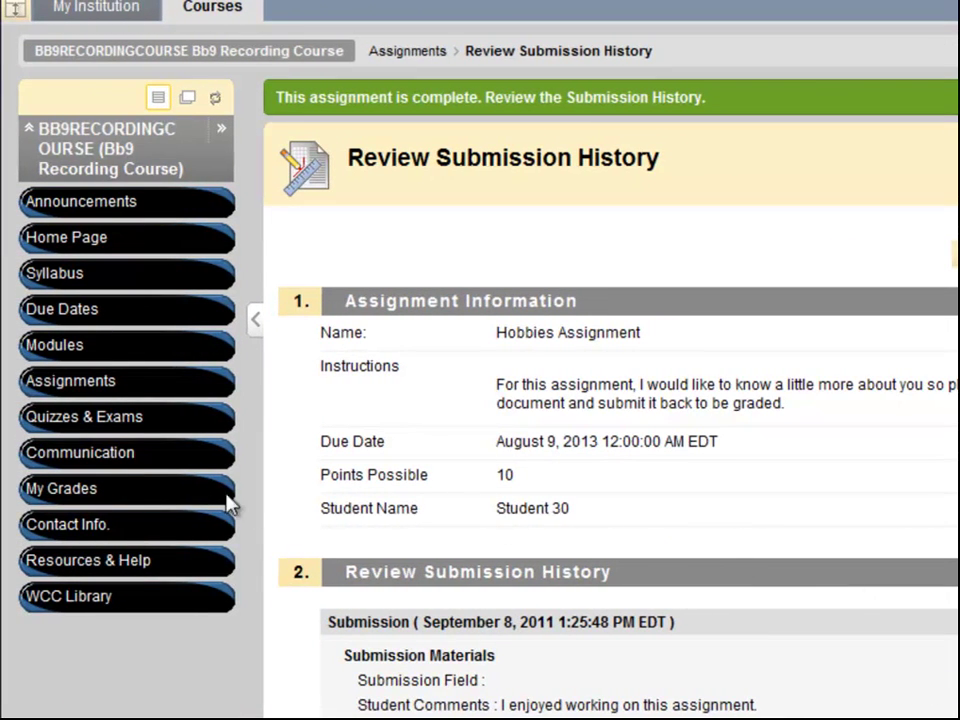
{"action": "left_click", "coordinate": [163, 497]}
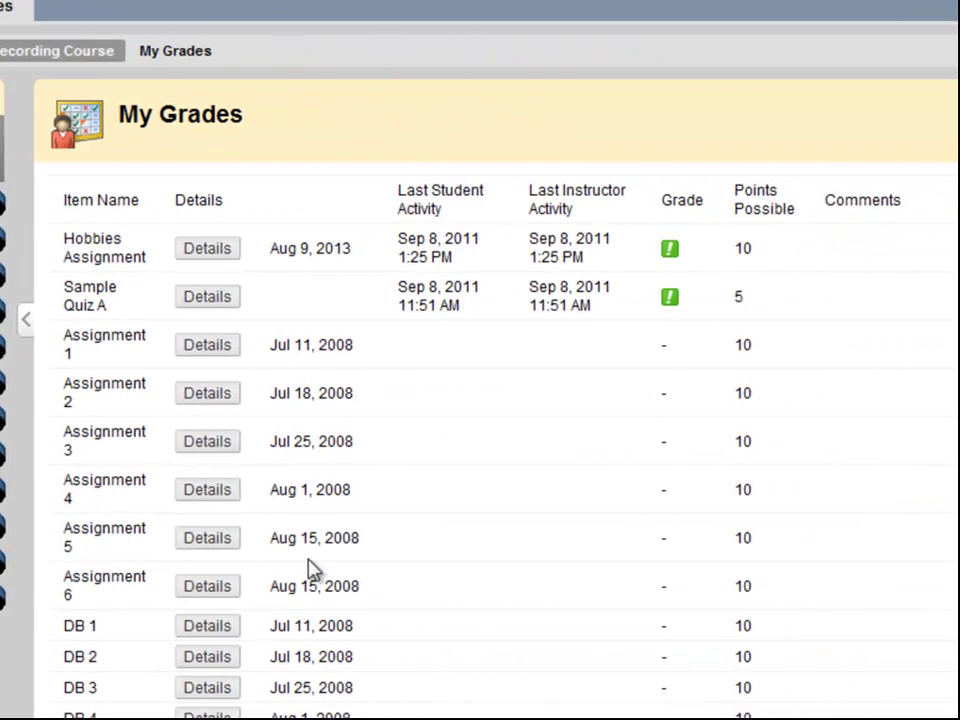